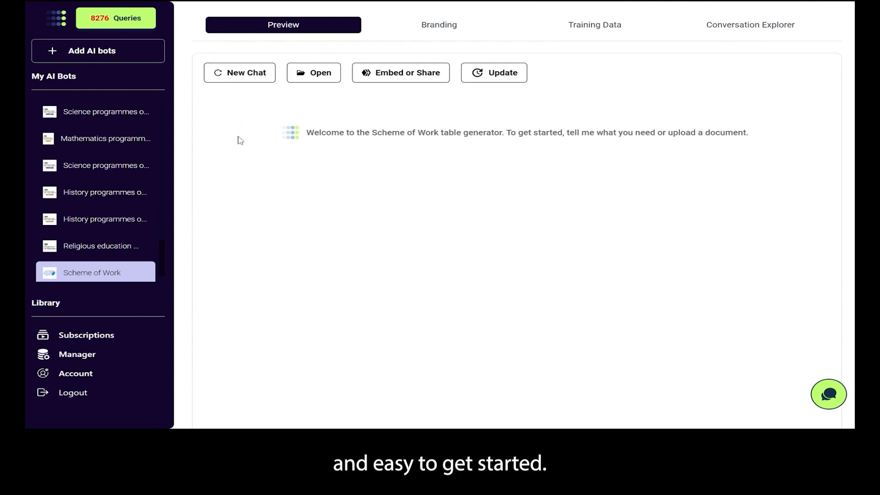
{"action": "left_click", "coordinate": [145, 274]}
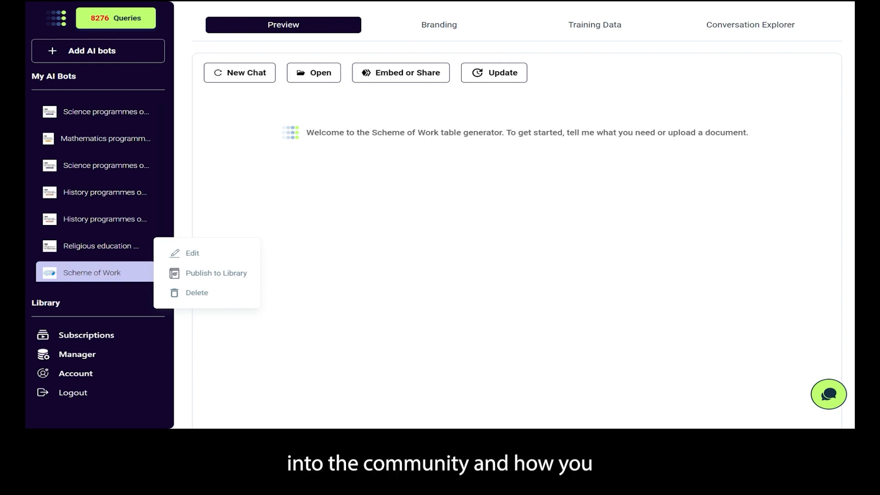
{"action": "left_click", "coordinate": [380, 255]}
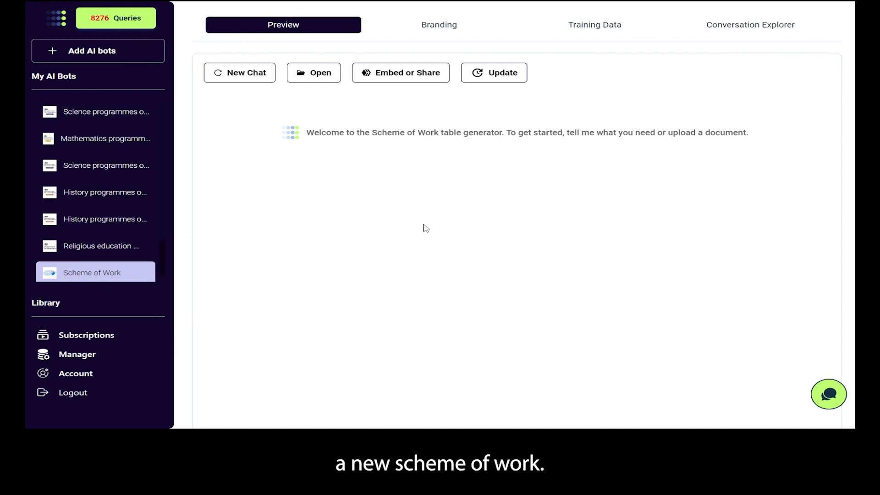
{"action": "scroll", "coordinate": [426, 229], "scroll_direction": "down", "scroll_amount": 2}
{"action": "scroll", "coordinate": [428, 227], "scroll_direction": "up", "scroll_amount": 2}
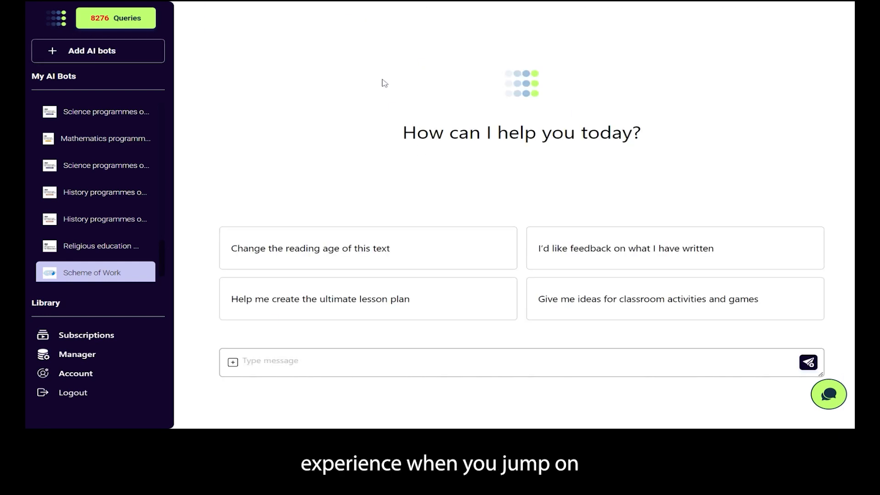
Step: Start building a new AI bot, switch to the manual build form and review its language model options
{"action": "left_click", "coordinate": [128, 52]}
{"action": "left_click", "coordinate": [321, 243]}
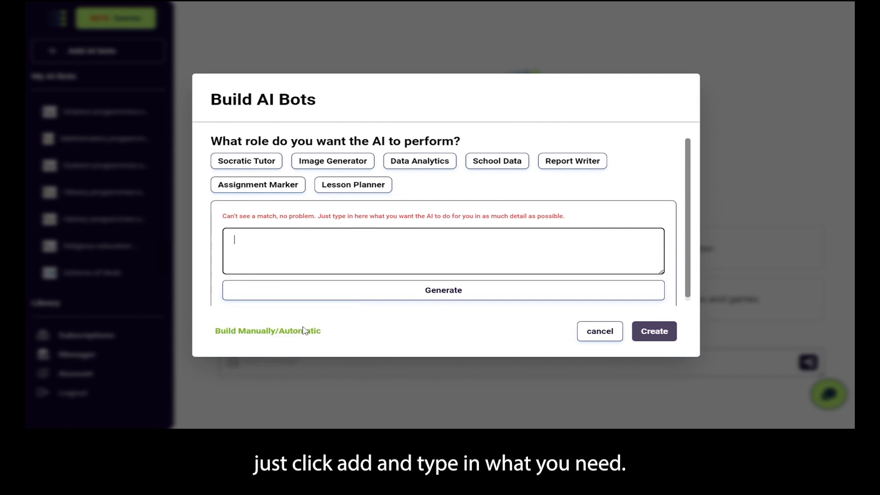
{"action": "left_click", "coordinate": [277, 334]}
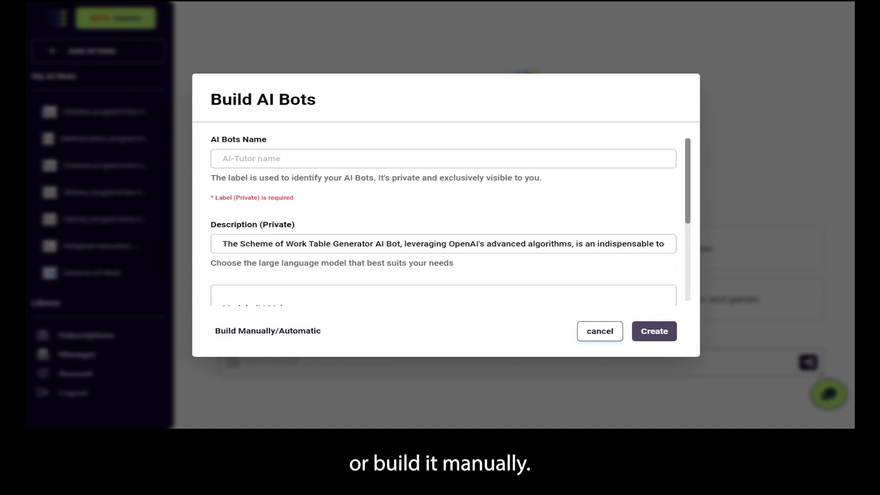
{"action": "scroll", "coordinate": [279, 171], "scroll_direction": "down", "scroll_amount": 3}
{"action": "left_click", "coordinate": [282, 171]}
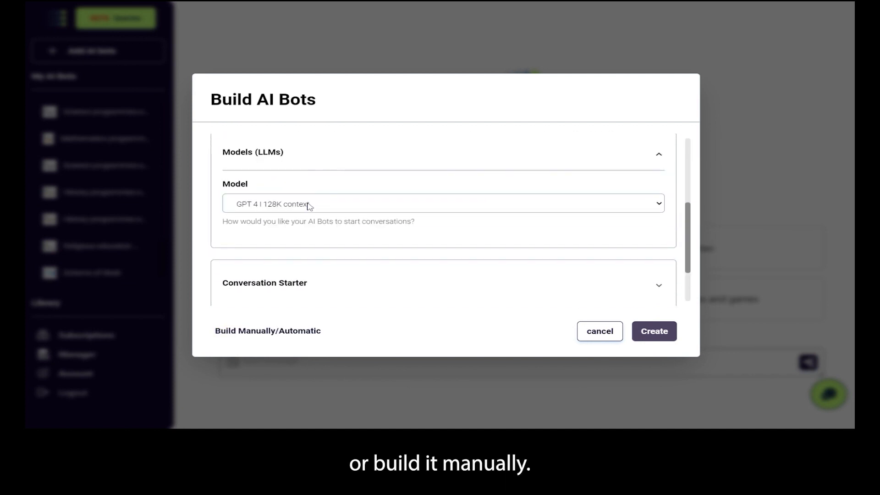
{"action": "scroll", "coordinate": [321, 201], "scroll_direction": "down", "scroll_amount": 1}
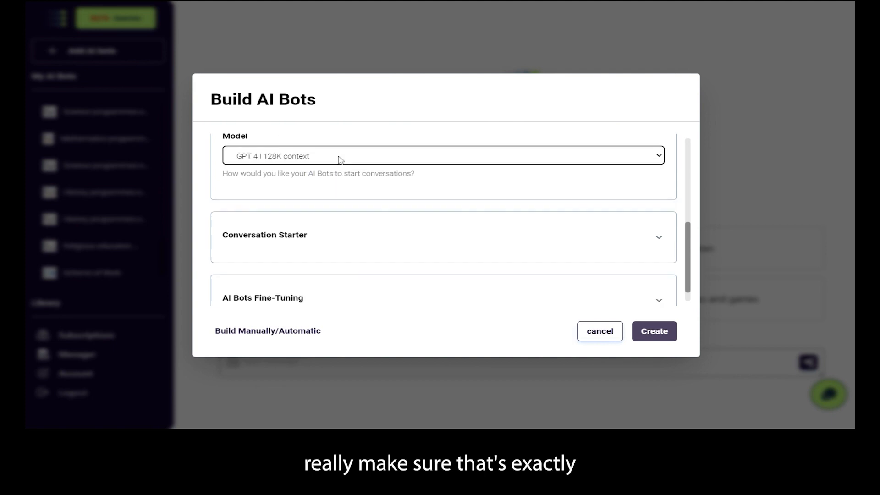
Step: Review the new bot's fine-tuning settings for training data use, behaviour prompt and creativity, and cancel the bot's creation
{"action": "left_click", "coordinate": [375, 255]}
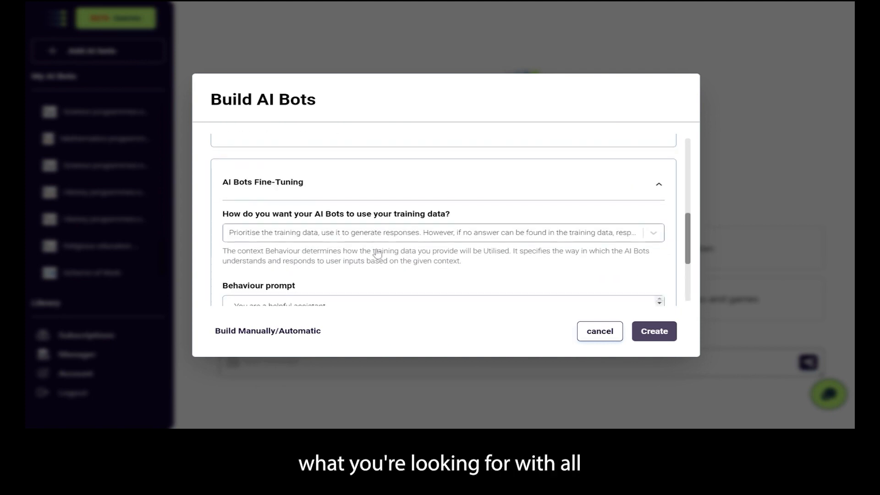
{"action": "left_click_drag", "start_coordinate": [662, 265], "coordinate": [662, 292]}
{"action": "left_click_drag", "start_coordinate": [374, 239], "coordinate": [222, 237]}
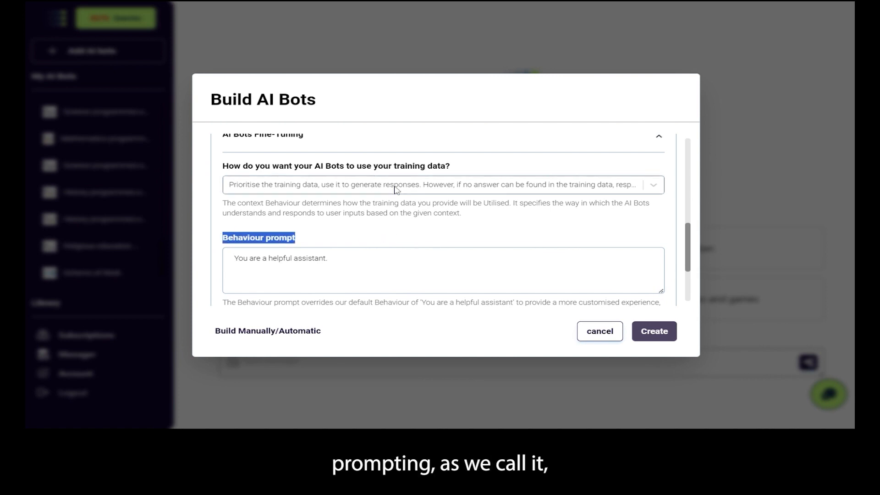
{"action": "left_click", "coordinate": [642, 193]}
{"action": "scroll", "coordinate": [469, 191], "scroll_direction": "up", "scroll_amount": 1}
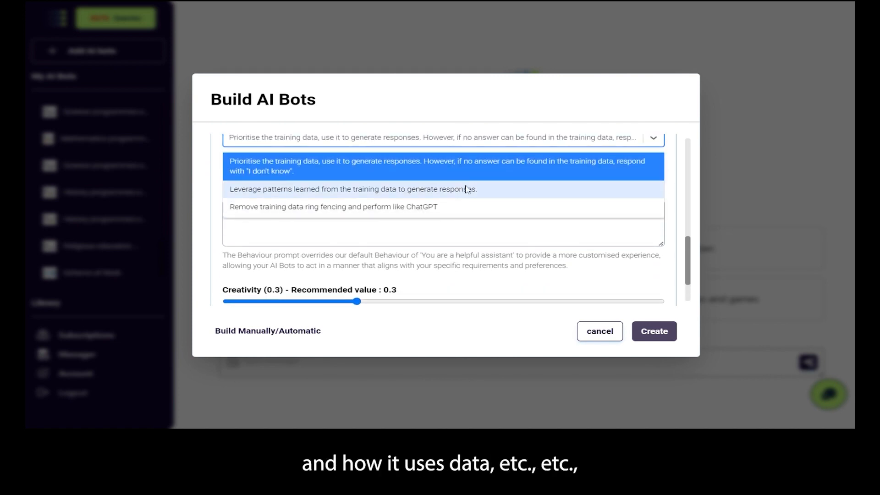
{"action": "left_click", "coordinate": [506, 230]}
{"action": "scroll", "coordinate": [592, 248], "scroll_direction": "down", "scroll_amount": 1}
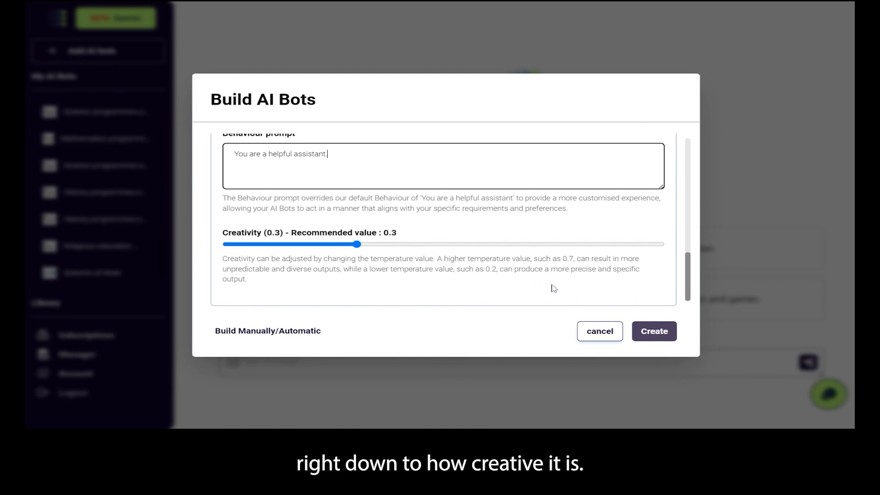
{"action": "left_click_drag", "start_coordinate": [376, 244], "coordinate": [445, 246]}
{"action": "left_click", "coordinate": [587, 334]}
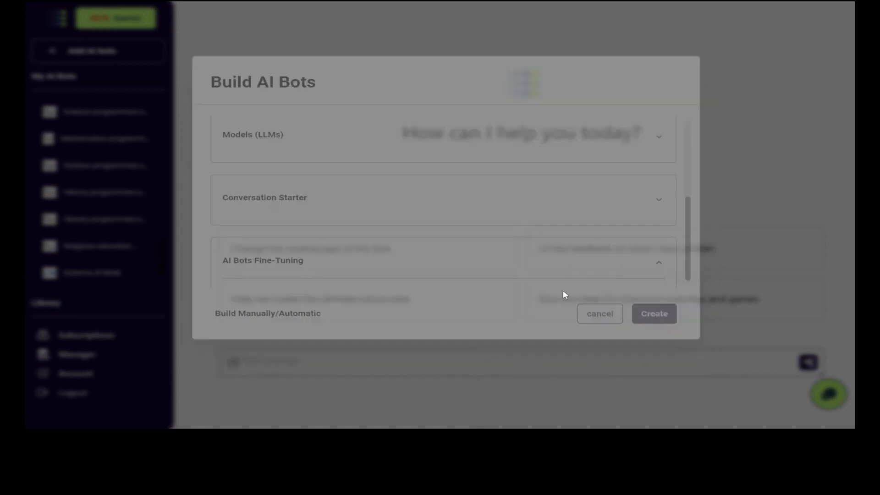
Step: Open the Scheme of Work bot's settings and review its name, description and language model
{"action": "left_click", "coordinate": [98, 278]}
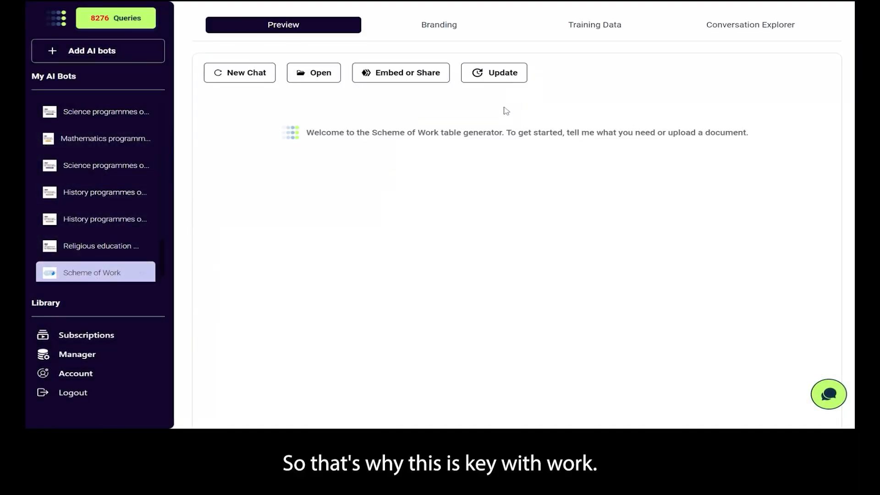
{"action": "left_click", "coordinate": [502, 77]}
{"action": "scroll", "coordinate": [449, 215], "scroll_direction": "down", "scroll_amount": 1}
{"action": "scroll", "coordinate": [449, 216], "scroll_direction": "up", "scroll_amount": 1}
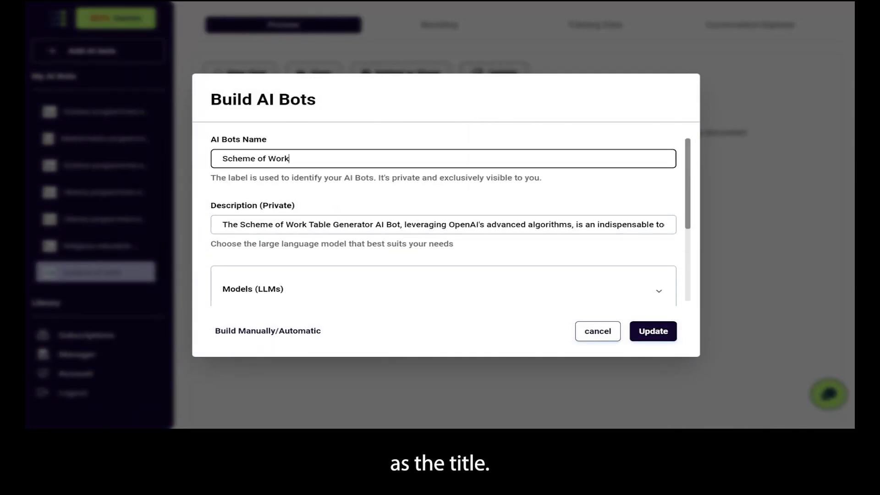
{"action": "scroll", "coordinate": [319, 220], "scroll_direction": "down", "scroll_amount": 2}
{"action": "left_click", "coordinate": [334, 225]}
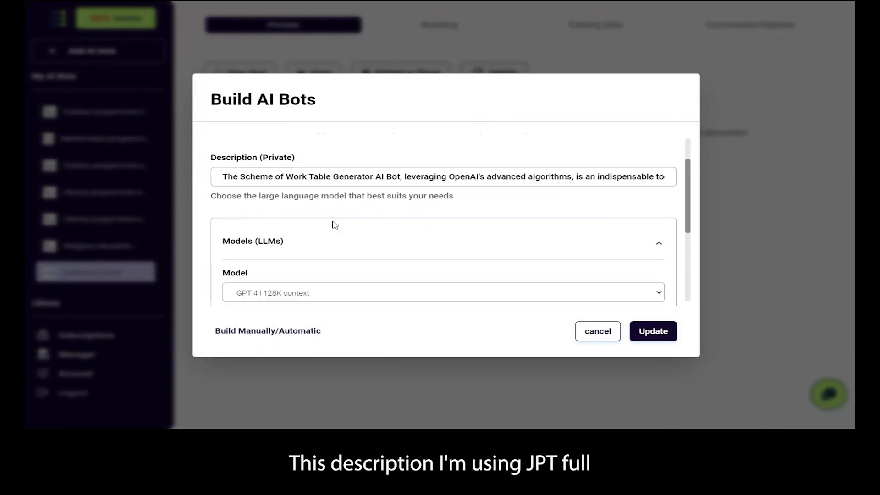
{"action": "scroll", "coordinate": [334, 224], "scroll_direction": "down", "scroll_amount": 1}
{"action": "left_click", "coordinate": [344, 197]}
Step: Examine the Scheme of Work bot's fine-tuning options for how it uses training data
{"action": "scroll", "coordinate": [344, 196], "scroll_direction": "down", "scroll_amount": 1}
{"action": "left_click", "coordinate": [321, 286]}
{"action": "scroll", "coordinate": [354, 206], "scroll_direction": "down", "scroll_amount": 3}
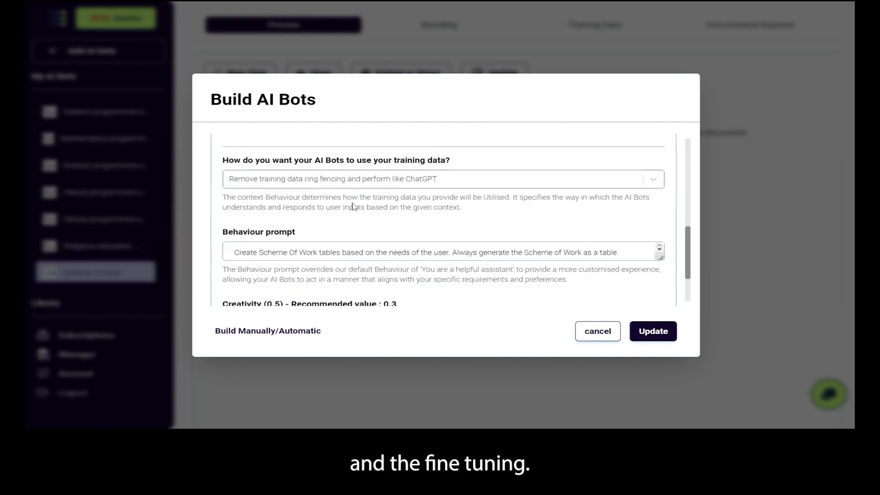
{"action": "left_click", "coordinate": [653, 139]}
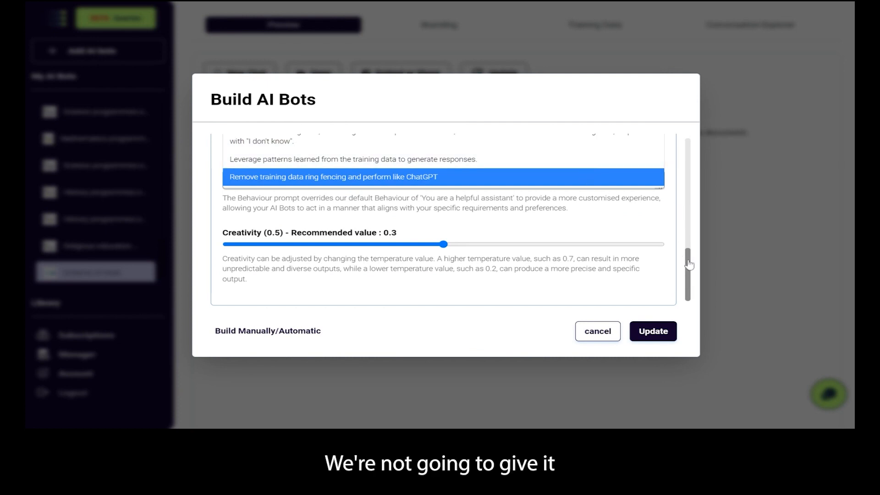
{"action": "scroll", "coordinate": [687, 261], "scroll_direction": "up", "scroll_amount": 1}
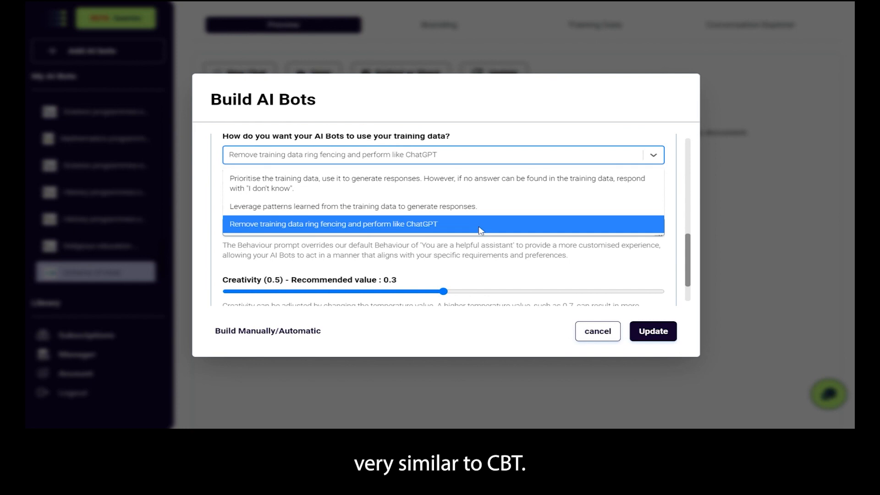
{"action": "left_click", "coordinate": [522, 266]}
Step: Enlarge the behaviour prompt box, review the prompt and creativity setting, and close the bot's settings without updating
{"action": "left_click_drag", "start_coordinate": [658, 233], "coordinate": [646, 274]}
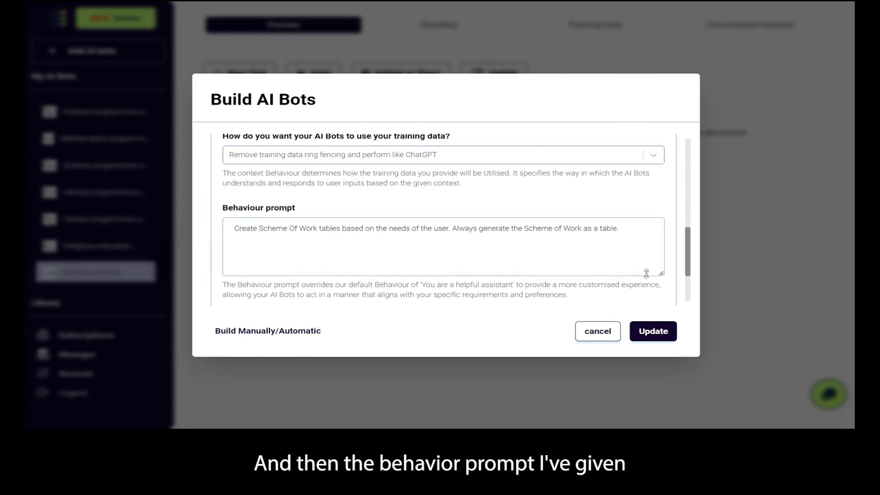
{"action": "mouse_move", "coordinate": [619, 228]}
{"action": "left_mouse_down"}
{"action": "mouse_move", "coordinate": [234, 228]}
{"action": "mouse_move", "coordinate": [619, 229]}
{"action": "left_mouse_up"}
{"action": "left_click", "coordinate": [637, 200]}
{"action": "scroll", "coordinate": [638, 201], "scroll_direction": "down", "scroll_amount": 2}
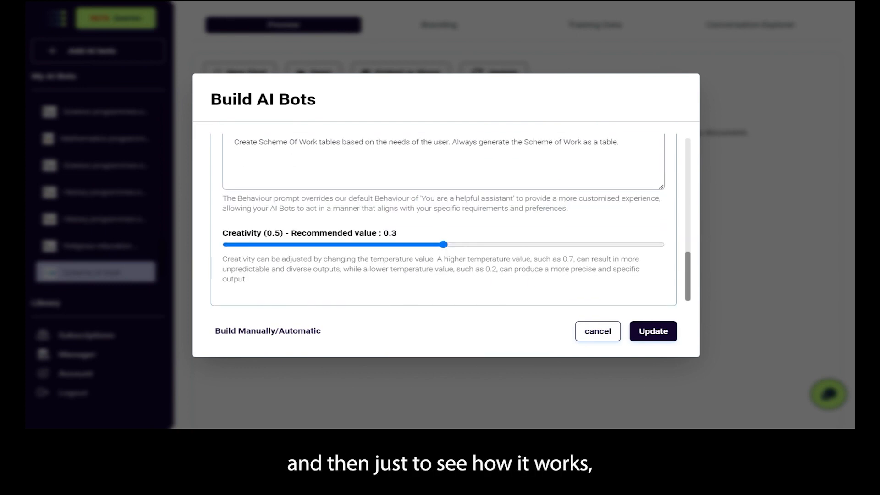
{"action": "left_click_drag", "start_coordinate": [225, 237], "coordinate": [285, 237]}
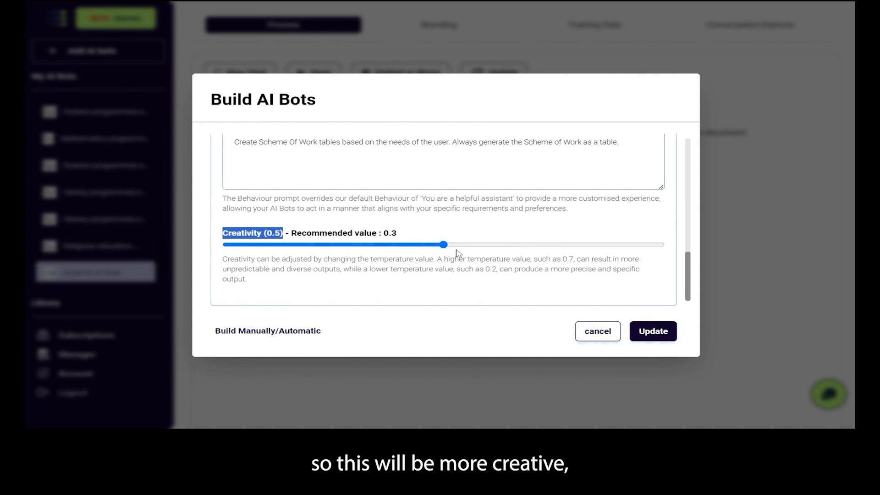
{"action": "left_click", "coordinate": [598, 332]}
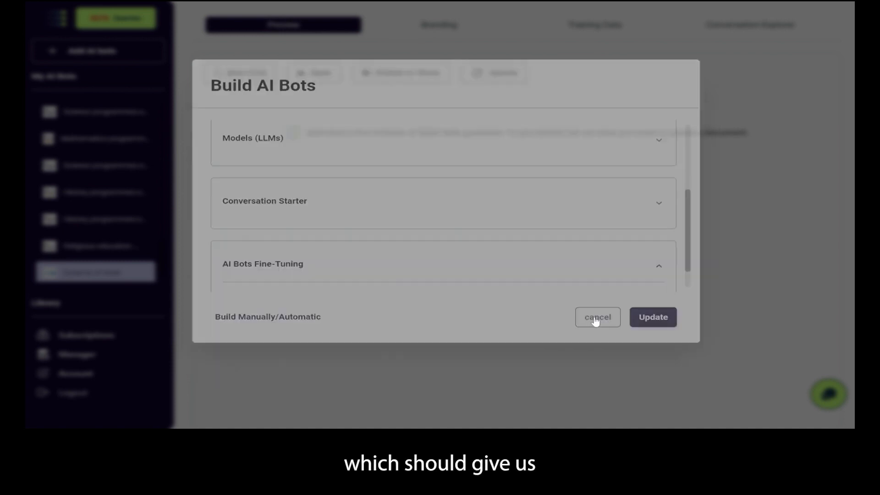
Step: Send the Scheme of Work bot the request "The history of Tudor England for Grade 5" and review the generated table
{"action": "scroll", "coordinate": [391, 170], "scroll_direction": "down", "scroll_amount": 1}
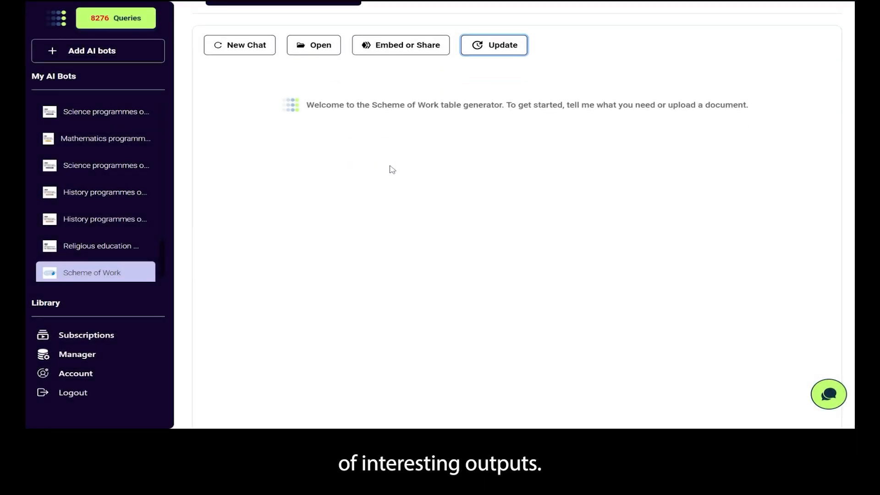
{"action": "left_click", "coordinate": [86, 276]}
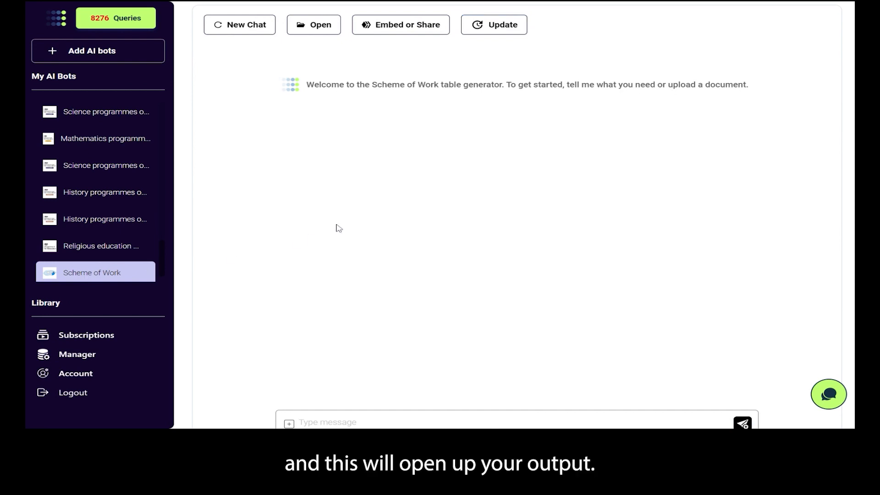
{"action": "left_click", "coordinate": [300, 378]}
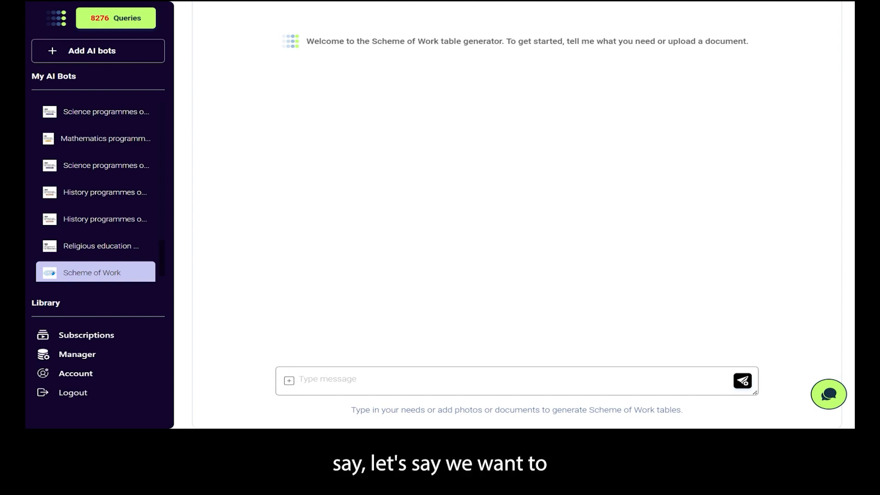
{"action": "type", "text": "The history "}
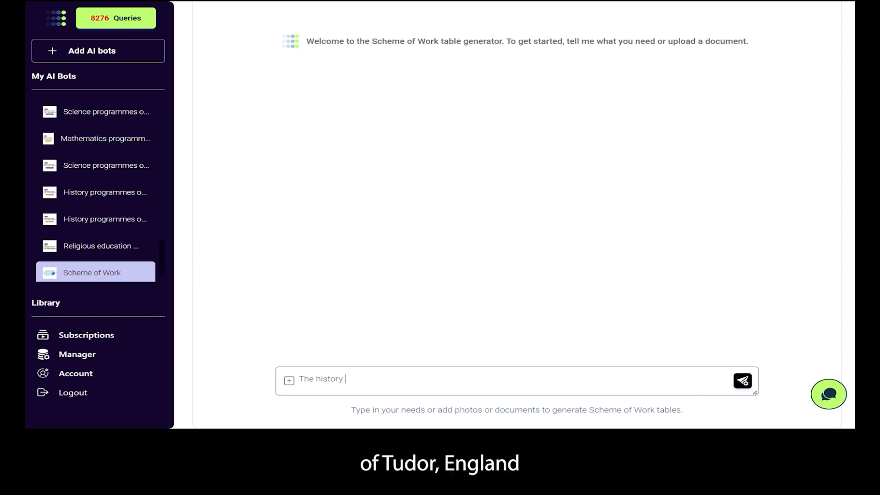
{"action": "type", "text": "of Tudor England for Gr"}
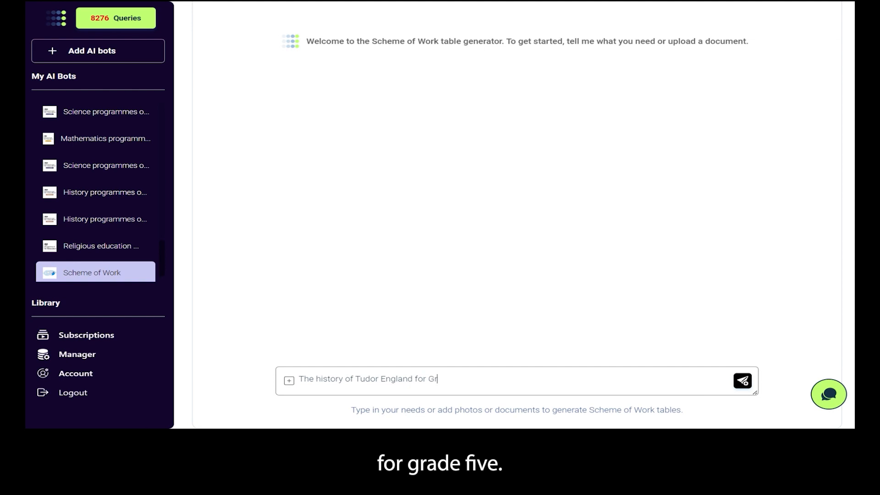
{"action": "type", "text": "ade 5"}
{"action": "key", "text": "Return"}
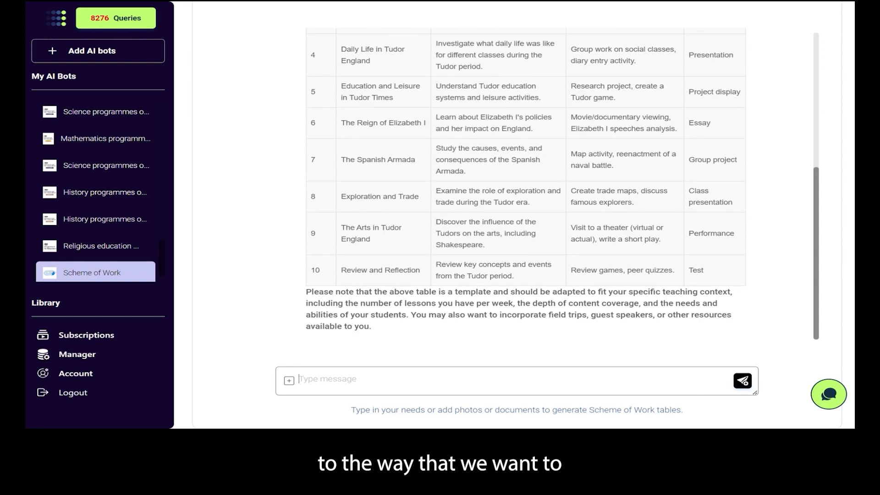
{"action": "scroll", "coordinate": [274, 90], "scroll_direction": "up", "scroll_amount": 5}
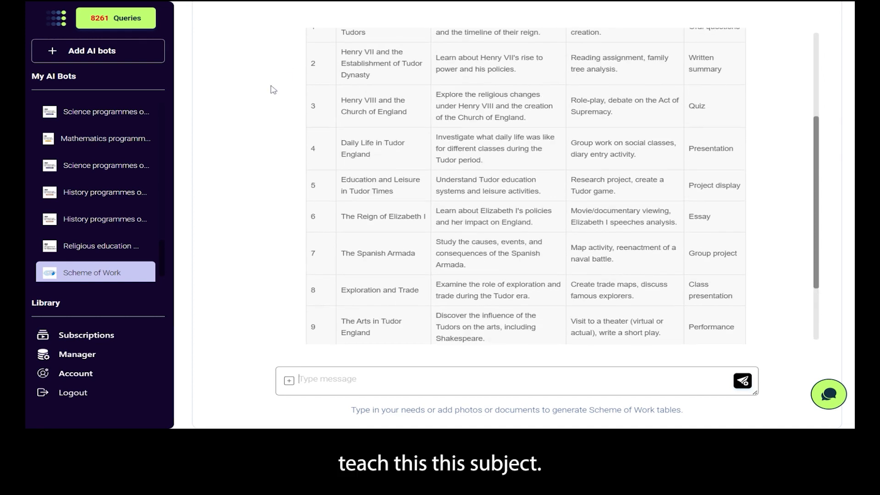
{"action": "scroll", "coordinate": [274, 96], "scroll_direction": "down", "scroll_amount": 2}
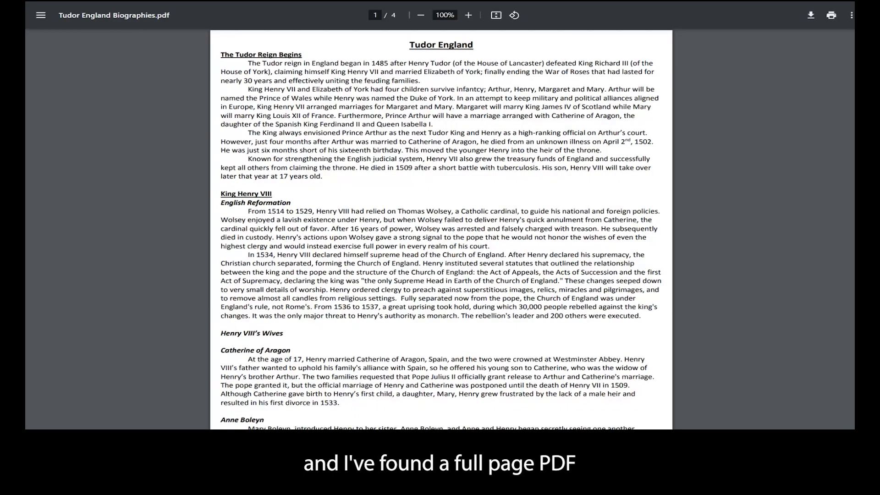
Step: Read through the Tudor England Biographies PDF in the PDF viewer
{"action": "scroll", "coordinate": [289, 96], "scroll_direction": "down", "scroll_amount": 15}
{"action": "scroll", "coordinate": [289, 95], "scroll_direction": "down", "scroll_amount": 10}
{"action": "scroll", "coordinate": [441, 229], "scroll_direction": "down", "scroll_amount": 12}
{"action": "scroll", "coordinate": [441, 229], "scroll_direction": "up", "scroll_amount": 20}
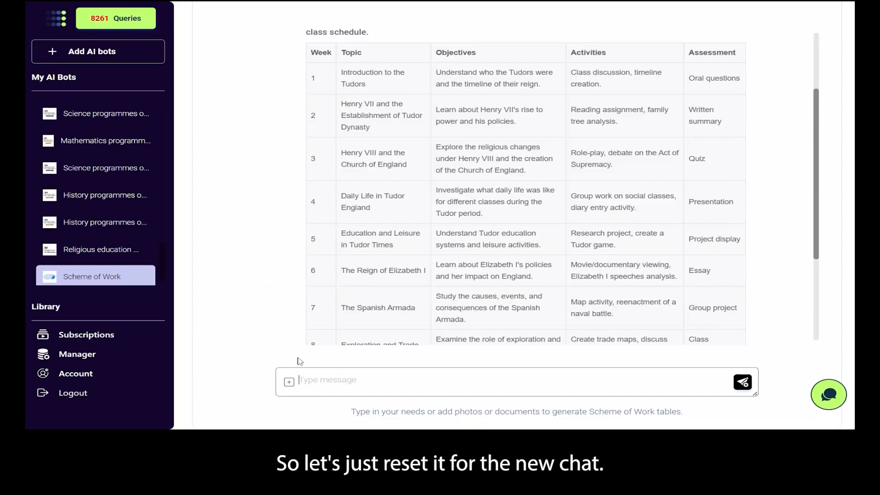
Step: Start a new chat with the Scheme of Work bot and attach the Tudor England Biographies PDF
{"action": "scroll", "coordinate": [293, 275], "scroll_direction": "up", "scroll_amount": 4}
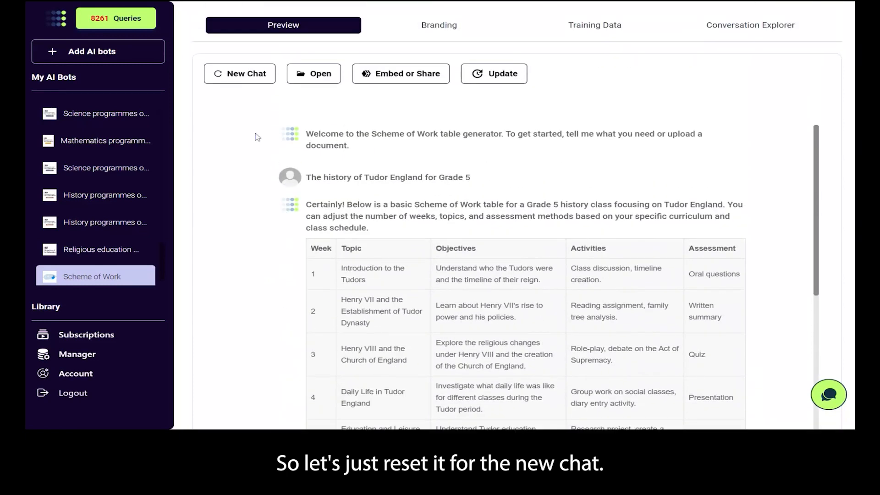
{"action": "left_click", "coordinate": [233, 74]}
{"action": "scroll", "coordinate": [321, 193], "scroll_direction": "down", "scroll_amount": 2}
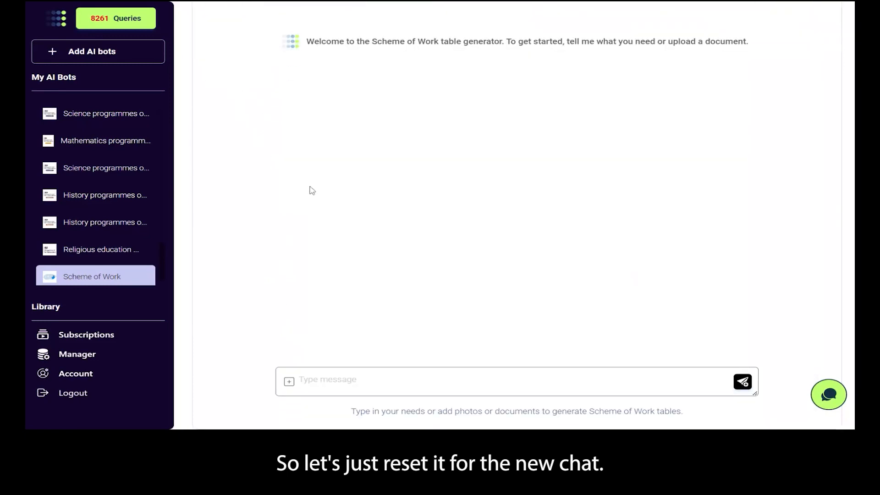
{"action": "left_click", "coordinate": [289, 385]}
{"action": "left_click", "coordinate": [307, 367]}
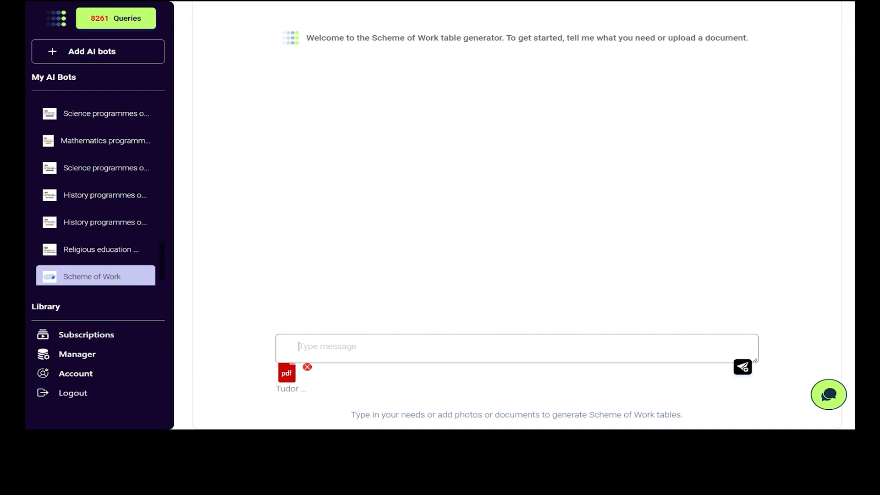
Step: Send the request "Please create a scheme of work table based on this" together with the attached Tudor PDF
{"action": "type", "text": "Please c"}
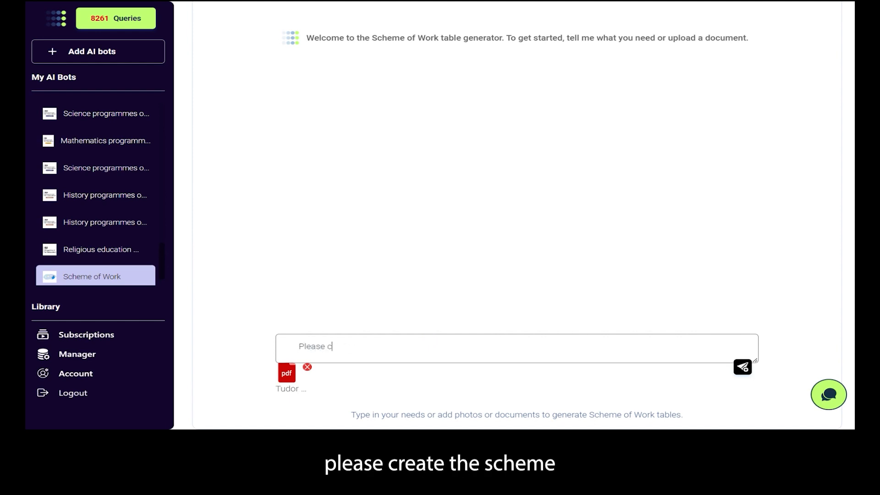
{"action": "type", "text": "reate a scheme or"}
{"action": "type", "text": " work"}
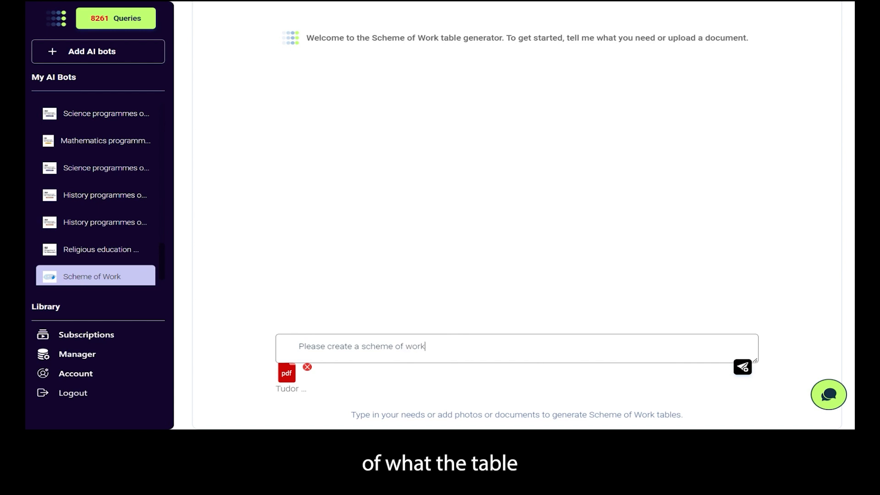
{"action": "type", "text": " table"}
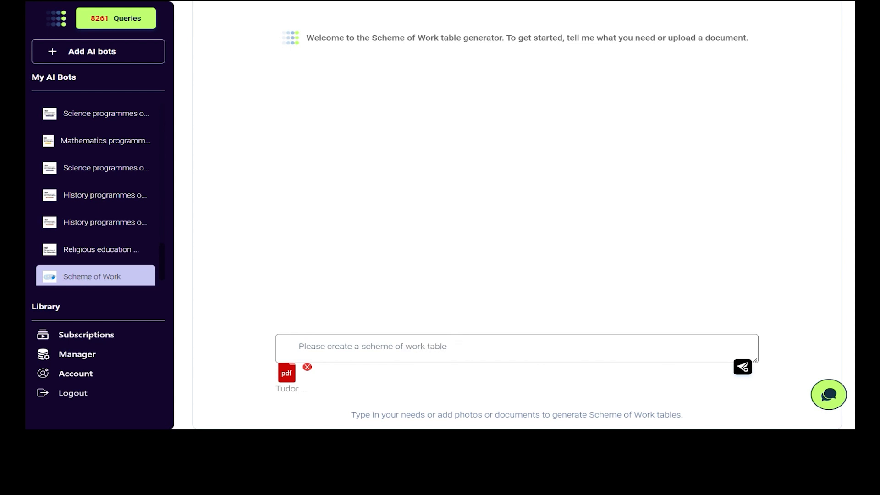
{"action": "type", "text": " forbased on this"}
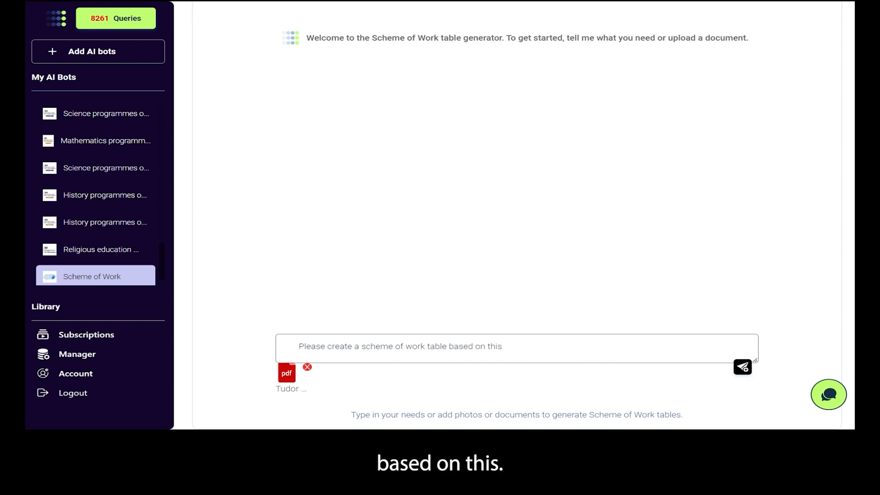
{"action": "key", "text": "Return"}
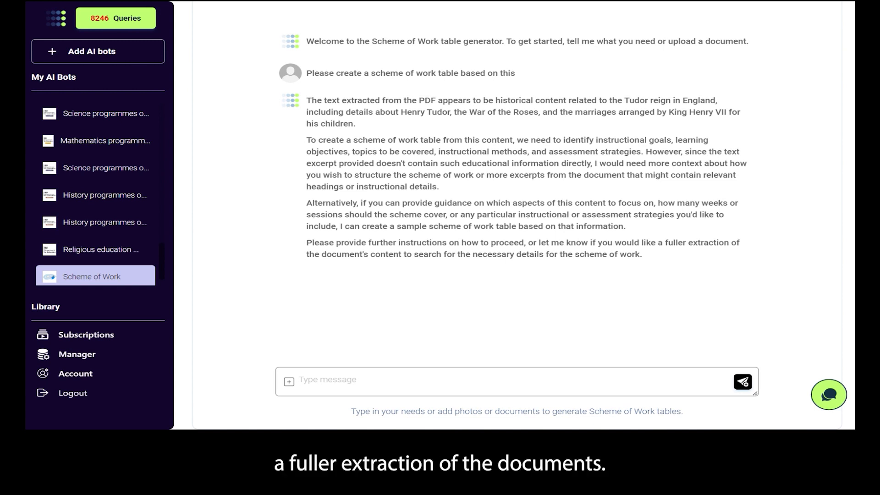
Step: Reply to the bot's request for further instructions with "No this is fine, please continue"
{"action": "type", "text": "No this"}
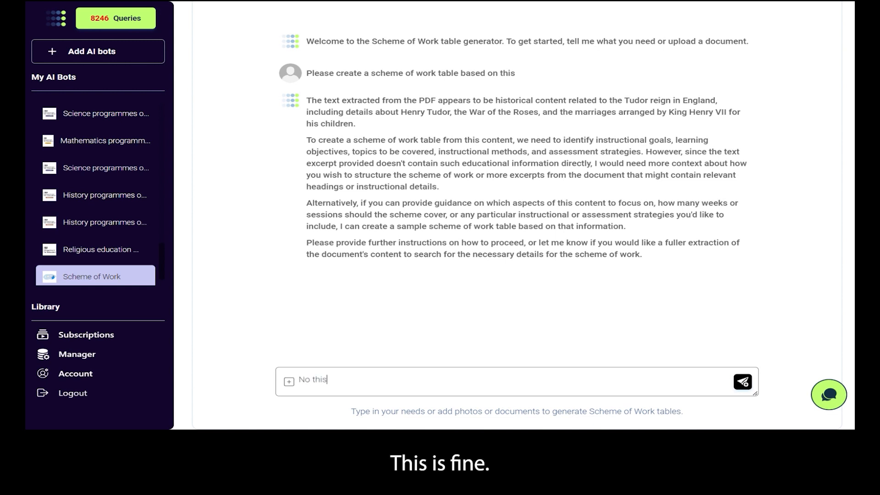
{"action": "type", "text": " is fine, "}
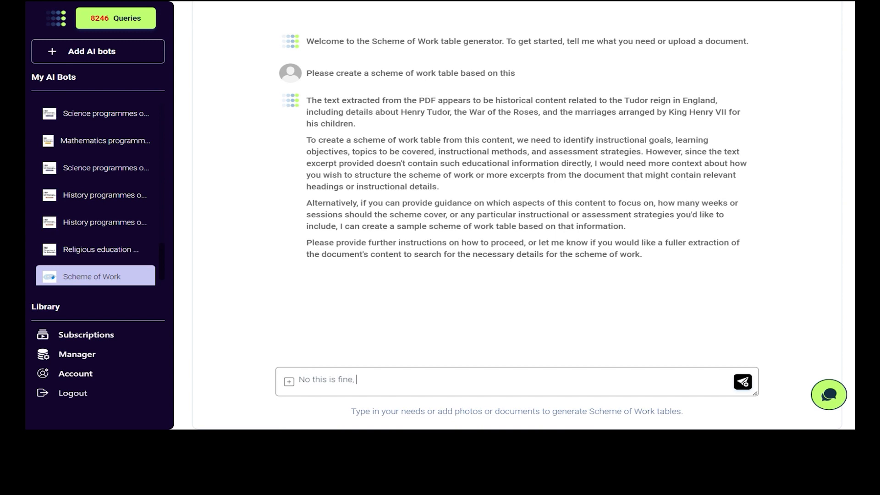
{"action": "type", "text": "please continue"}
{"action": "key", "text": "Return"}
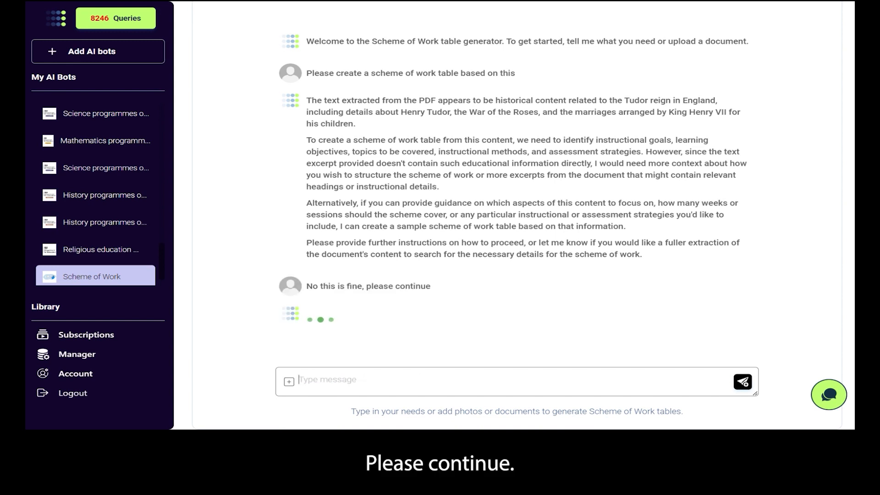